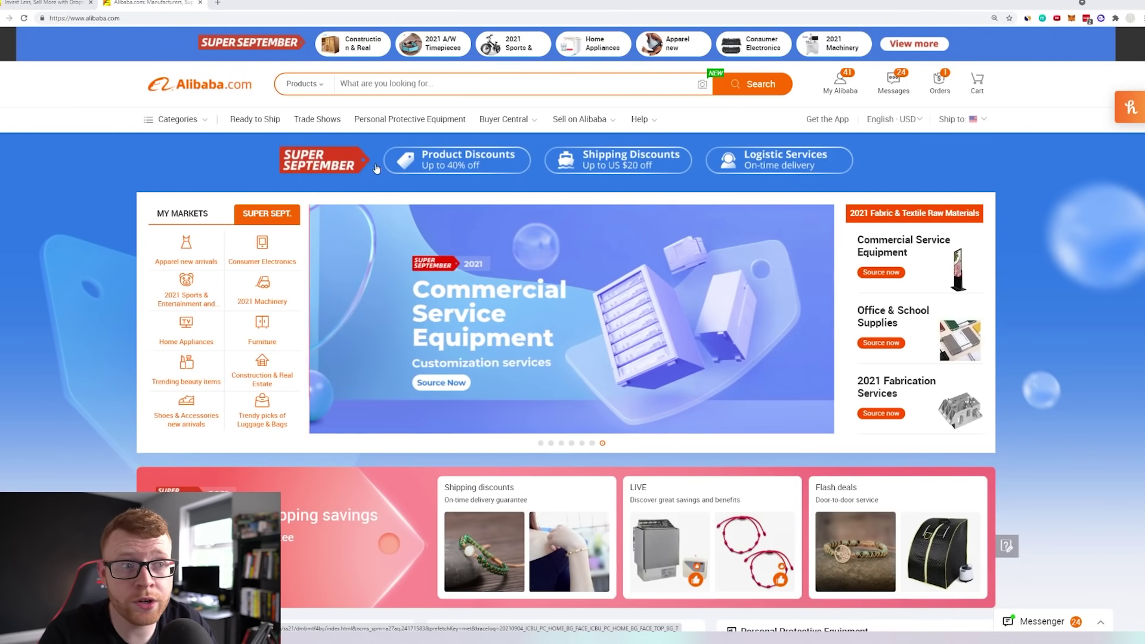
Open the Super September sale page and search it for 'mechanical keyboard'.
{"action": "left_click", "coordinate": [369, 167]}
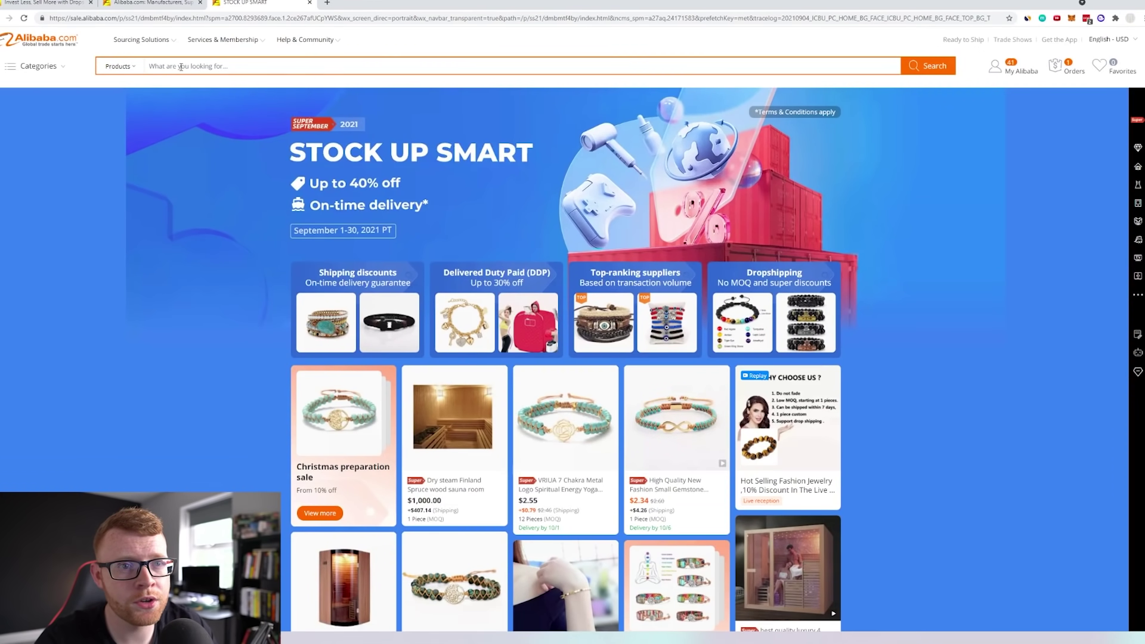
{"action": "left_click", "coordinate": [232, 65]}
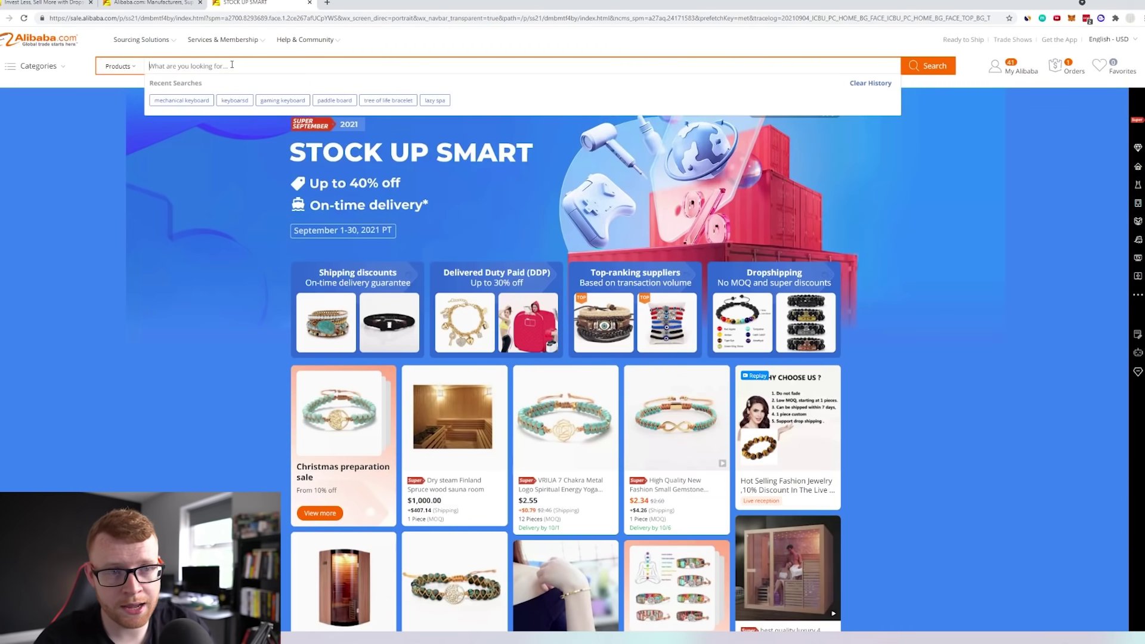
{"action": "type", "text": "mechaiunc"}
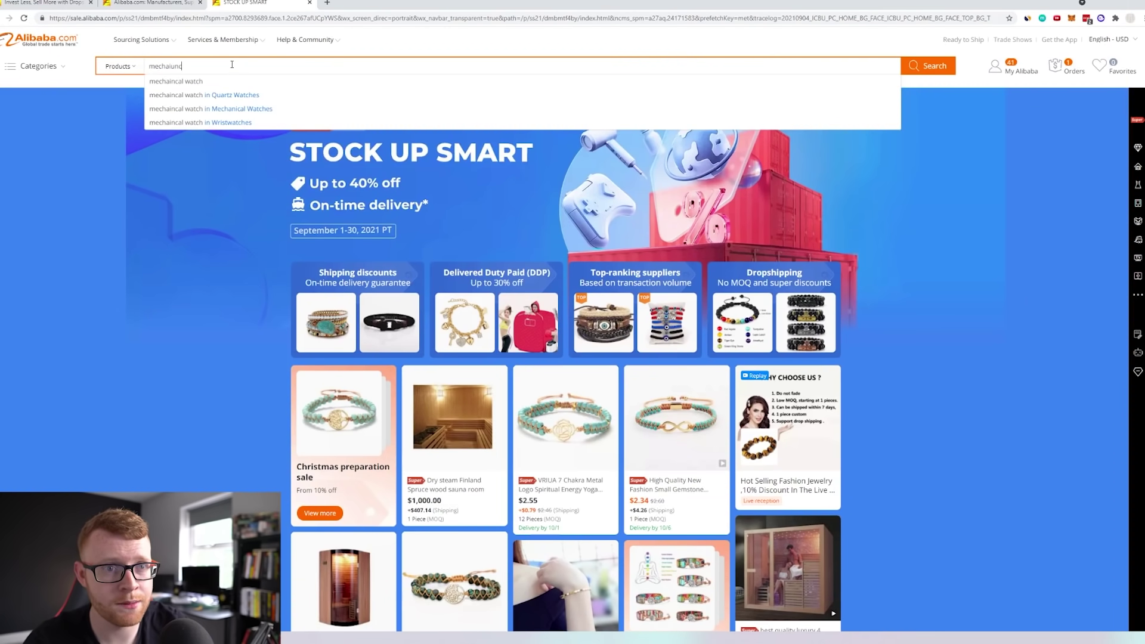
{"action": "key", "text": "BackSpace"}
{"action": "key", "text": "BackSpace"}
{"action": "type", "text": "nical"}
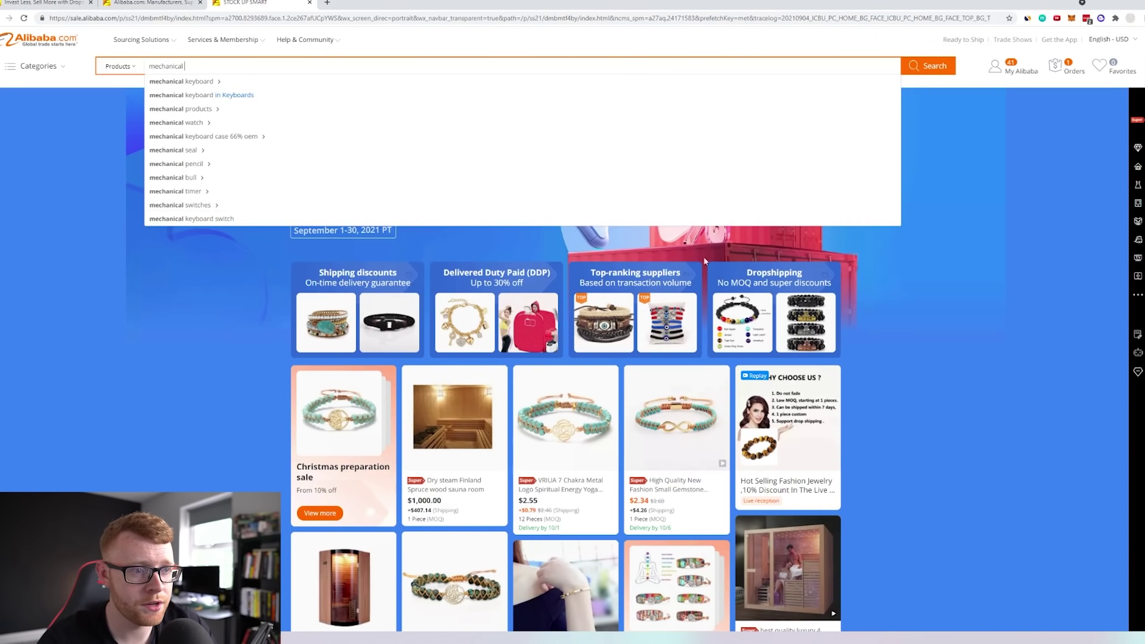
{"action": "scroll", "coordinate": [704, 261], "scroll_direction": "down", "scroll_amount": 3}
{"action": "scroll", "coordinate": [696, 276], "scroll_direction": "up", "scroll_amount": 2}
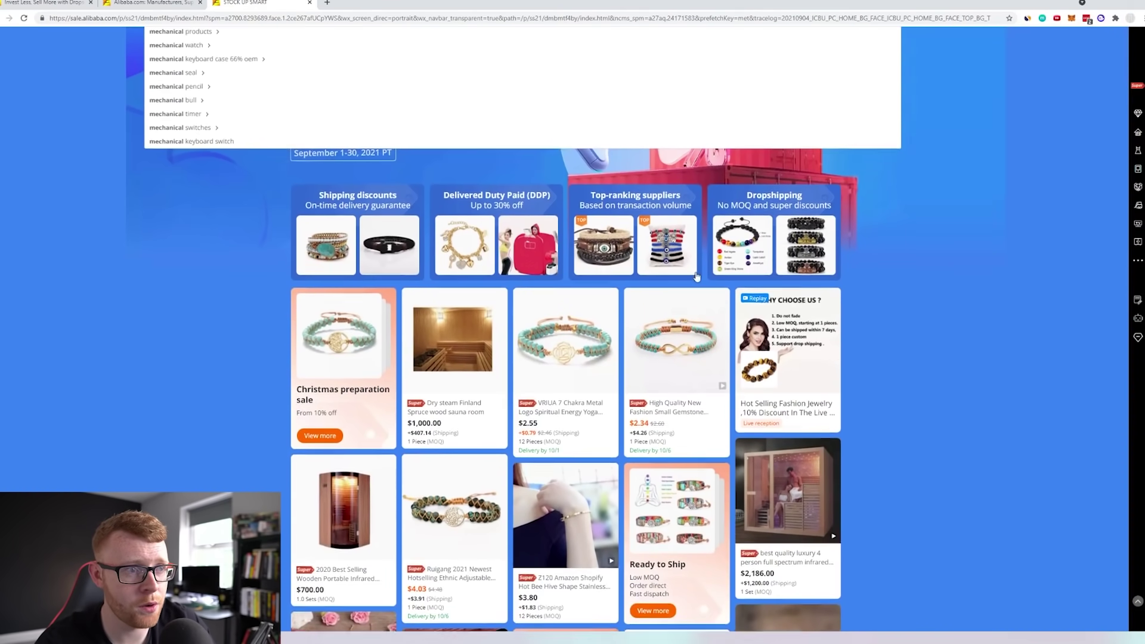
{"action": "scroll", "coordinate": [696, 276], "scroll_direction": "up", "scroll_amount": 2}
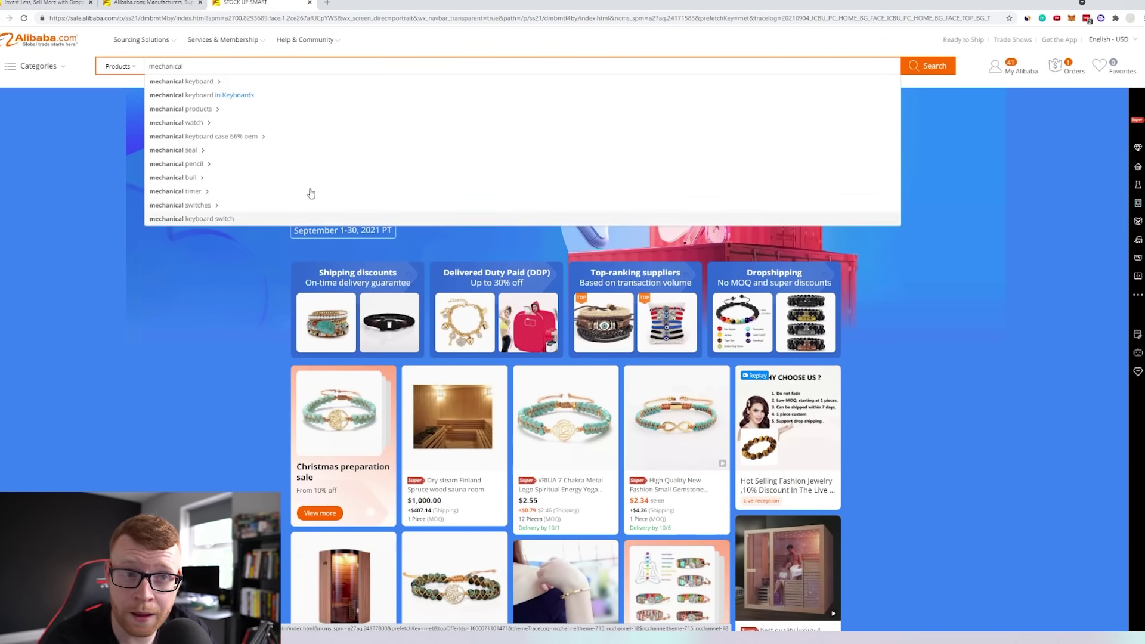
{"action": "type", "text": "keyboard"}
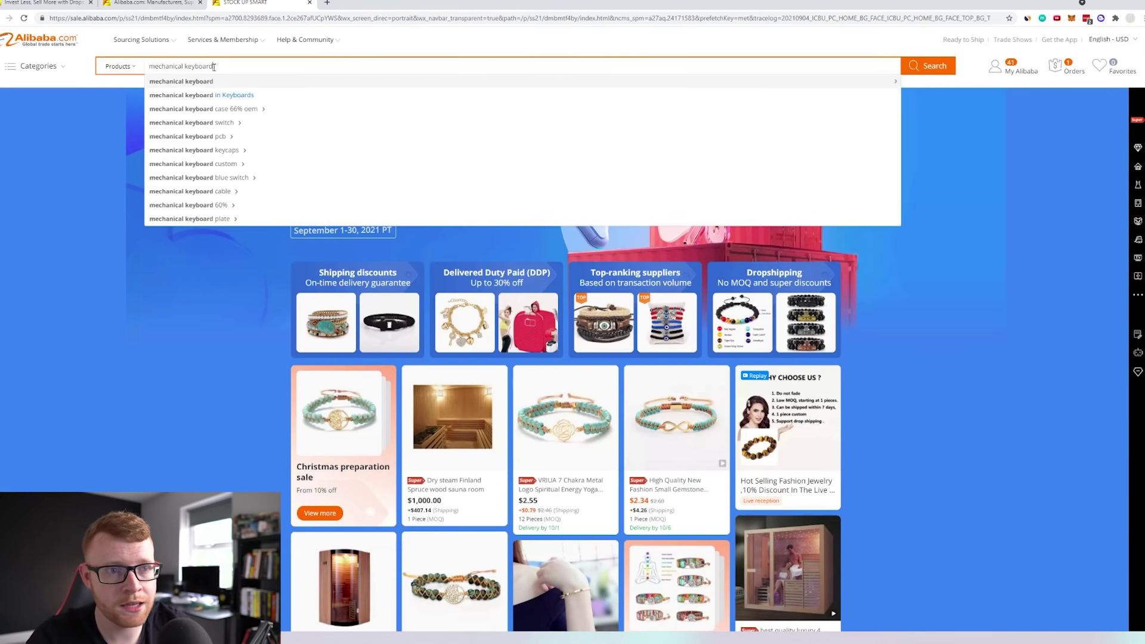
{"action": "key", "text": "Return"}
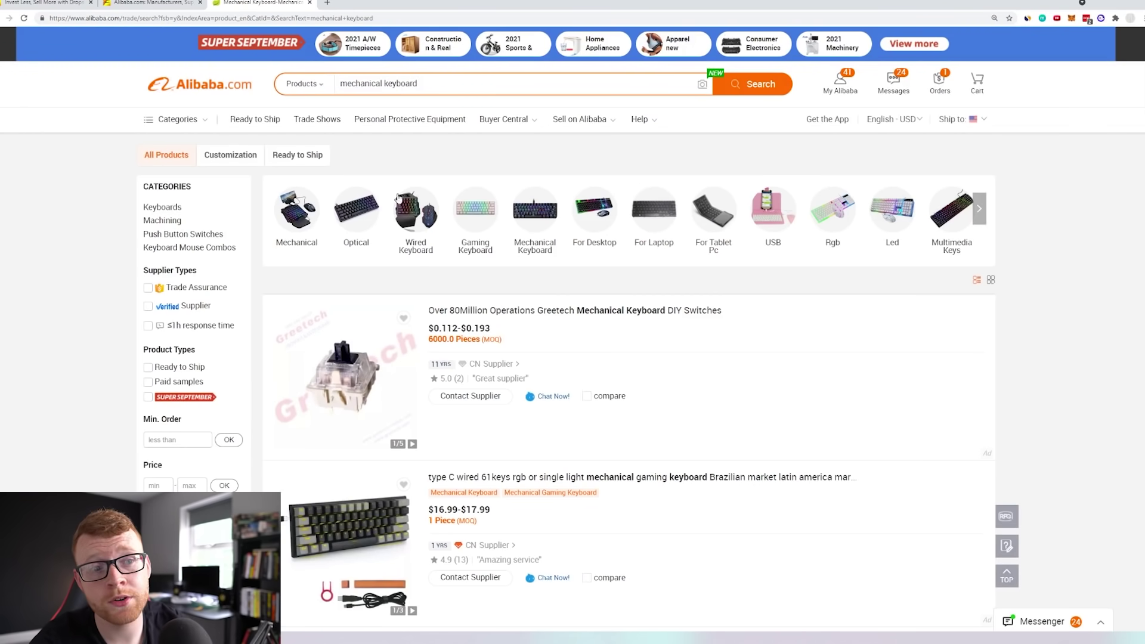
Filter the keyboard results to Trade Assurance and Verified Supplier sellers.
{"action": "left_click", "coordinate": [149, 288]}
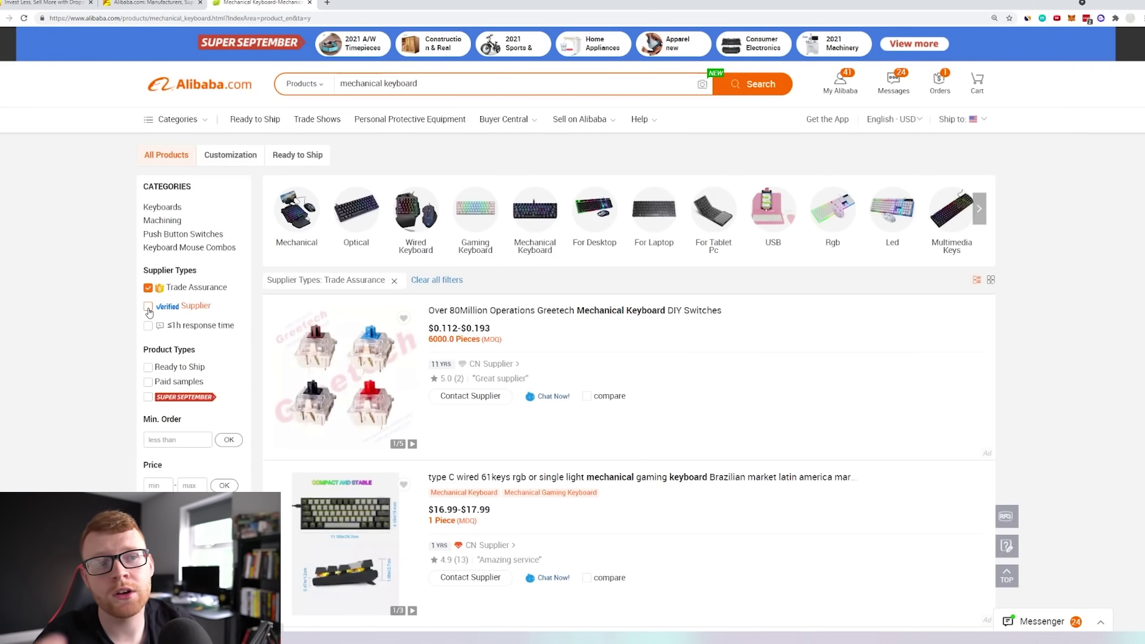
{"action": "left_click", "coordinate": [149, 307]}
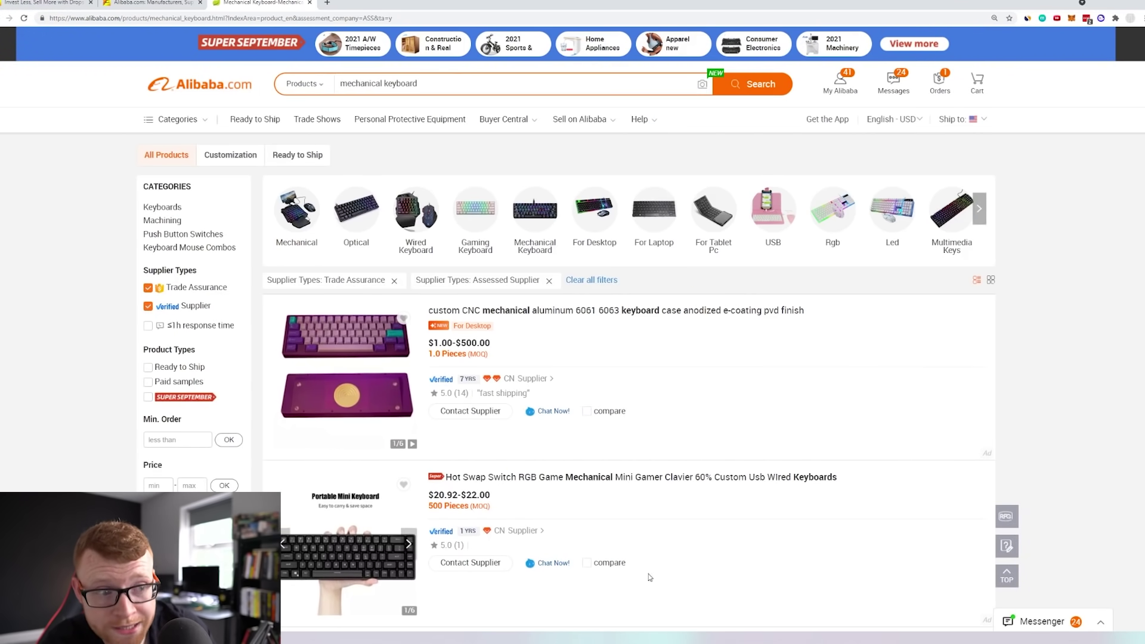
Add the Super September product-type filter to the keyboard results.
{"action": "scroll", "coordinate": [635, 307], "scroll_direction": "down", "scroll_amount": 2}
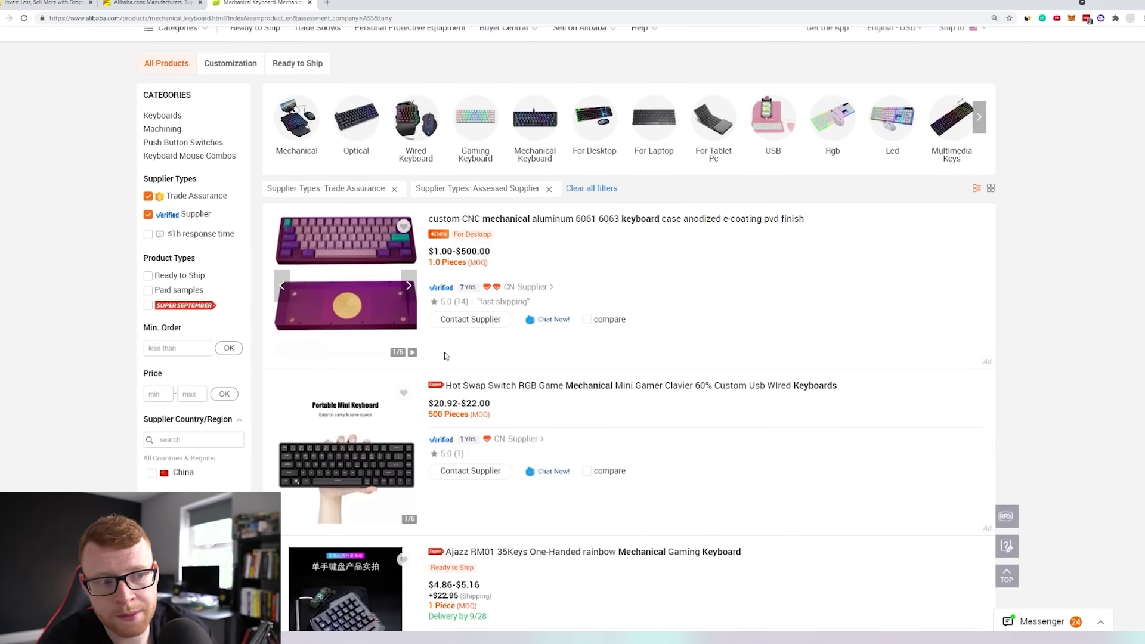
{"action": "left_click", "coordinate": [148, 305]}
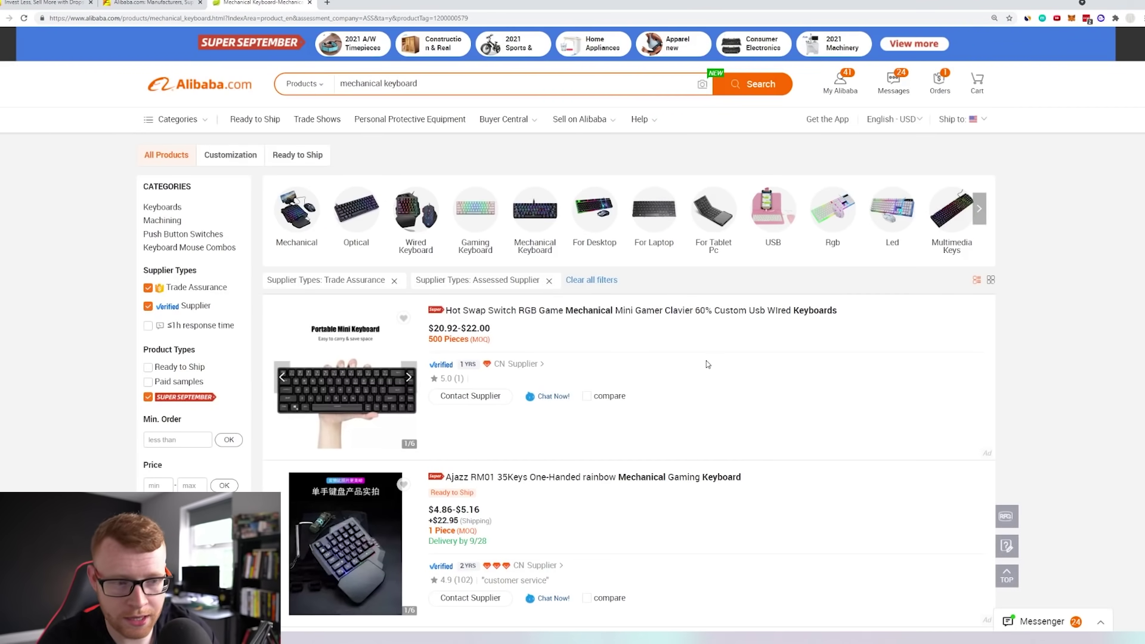
Open the China Manufactory Red Dragon RK84 keyboard listing in a new tab and view it.
{"action": "scroll", "coordinate": [638, 366], "scroll_direction": "down", "scroll_amount": 7}
{"action": "scroll", "coordinate": [638, 365], "scroll_direction": "down", "scroll_amount": 5}
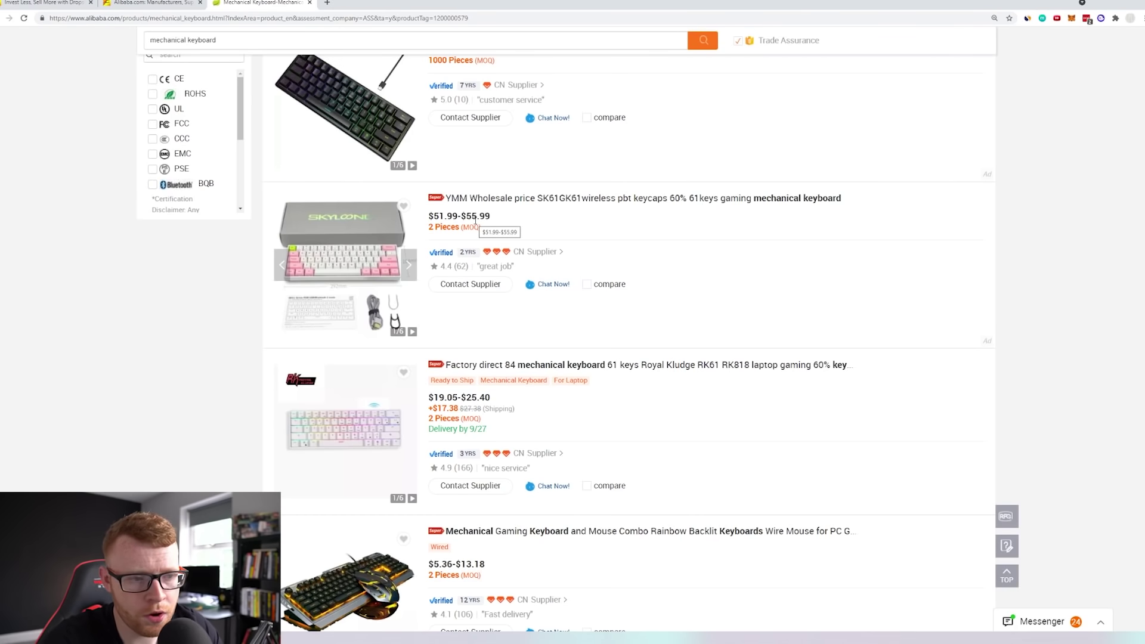
{"action": "scroll", "coordinate": [475, 221], "scroll_direction": "down", "scroll_amount": 2}
{"action": "scroll", "coordinate": [460, 182], "scroll_direction": "up", "scroll_amount": 1}
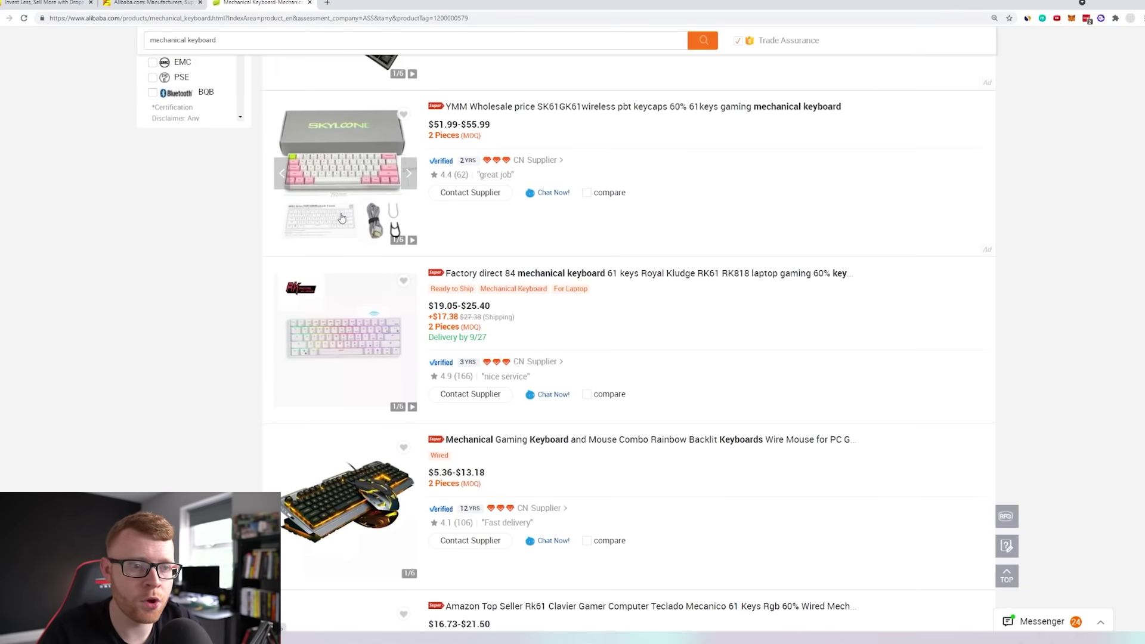
{"action": "scroll", "coordinate": [342, 218], "scroll_direction": "down", "scroll_amount": 10}
{"action": "scroll", "coordinate": [512, 172], "scroll_direction": "down", "scroll_amount": 9}
{"action": "scroll", "coordinate": [512, 171], "scroll_direction": "up", "scroll_amount": 20}
{"action": "scroll", "coordinate": [512, 171], "scroll_direction": "down", "scroll_amount": 20}
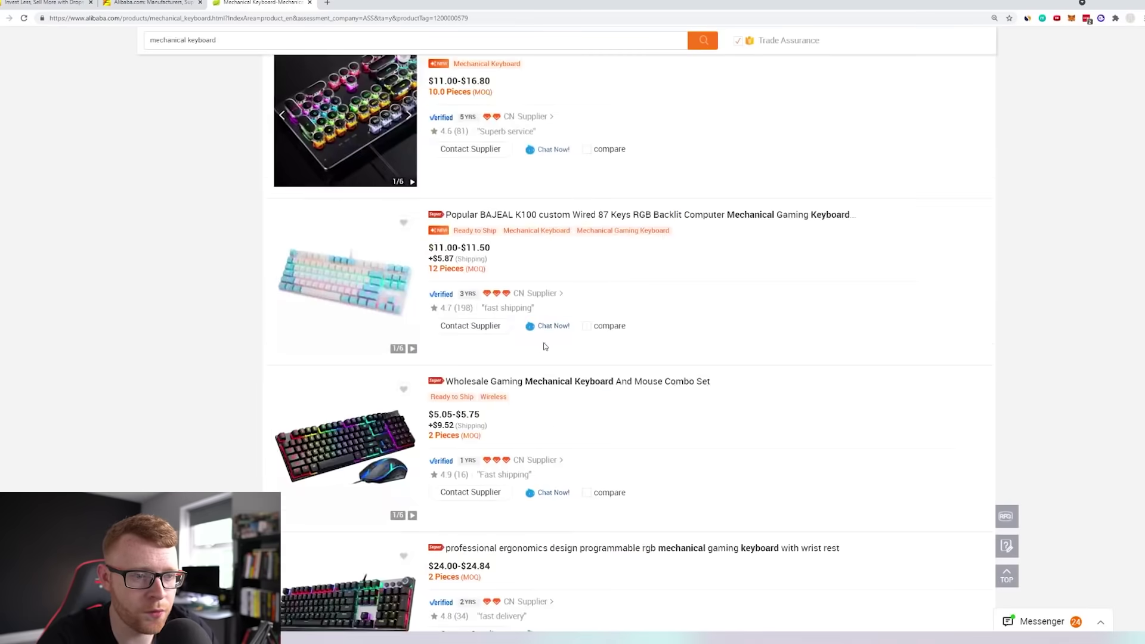
{"action": "scroll", "coordinate": [544, 346], "scroll_direction": "up", "scroll_amount": 10}
{"action": "left_click", "coordinate": [321, 266], "text": "ctrl"}
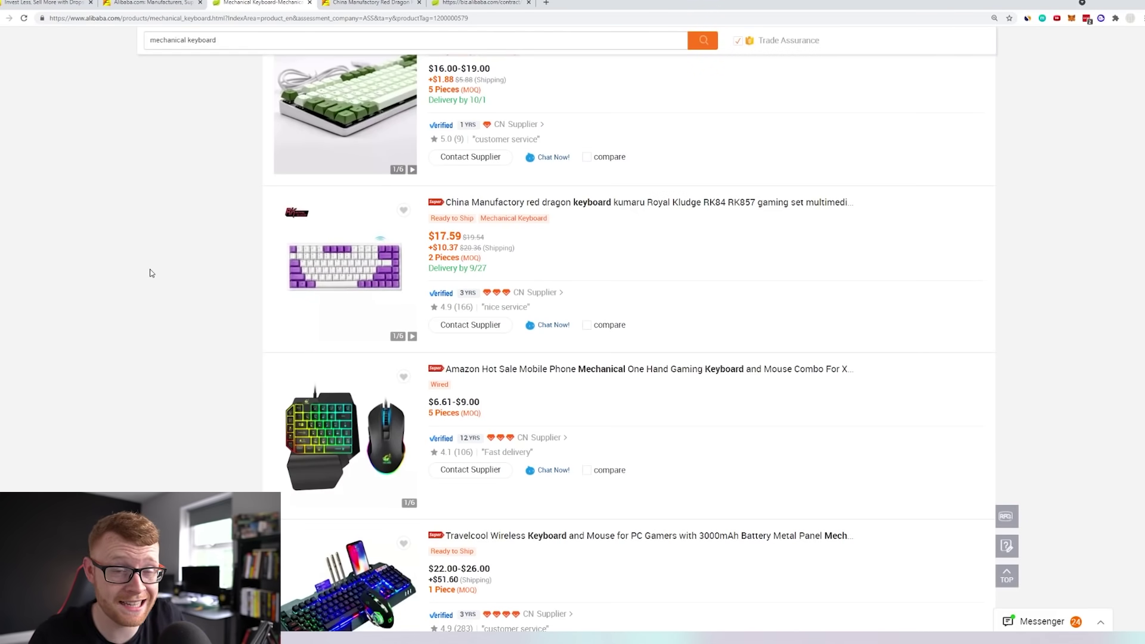
{"action": "left_click", "coordinate": [498, 205]}
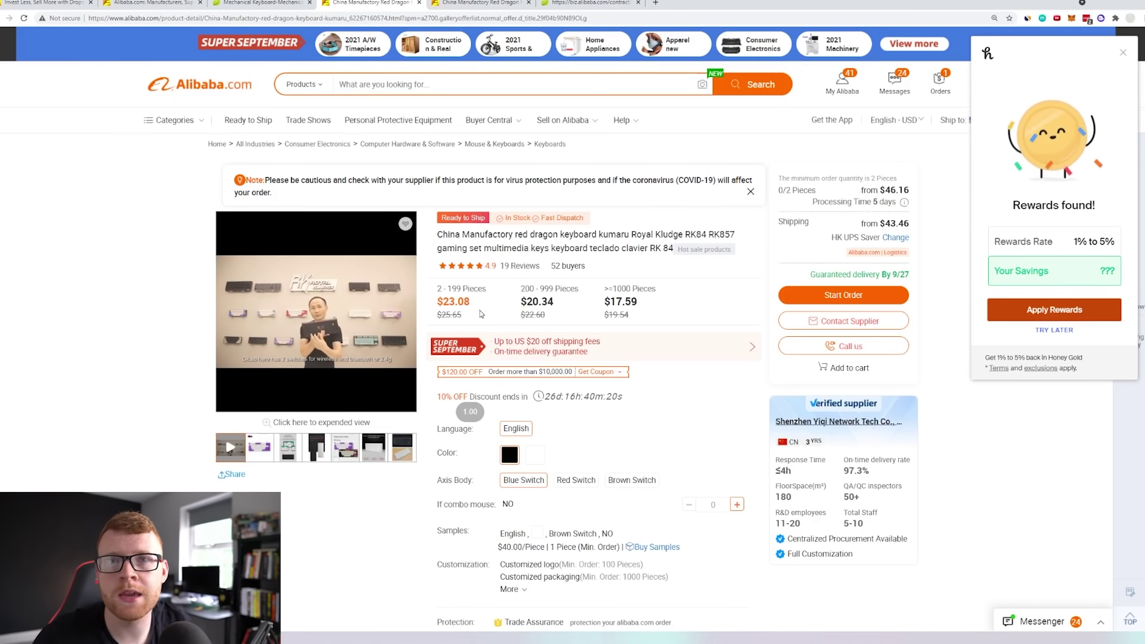
{"action": "scroll", "coordinate": [490, 327], "scroll_direction": "down", "scroll_amount": 2}
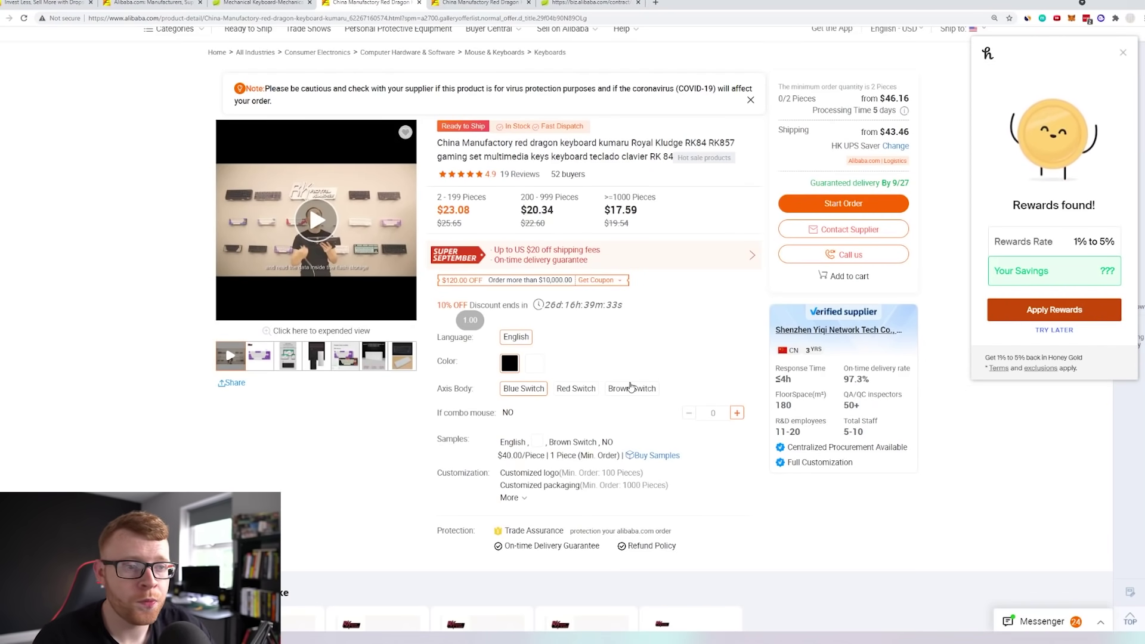
Preview the second and Quick Switch RK84 product images.
{"action": "scroll", "coordinate": [691, 359], "scroll_direction": "down", "scroll_amount": 1}
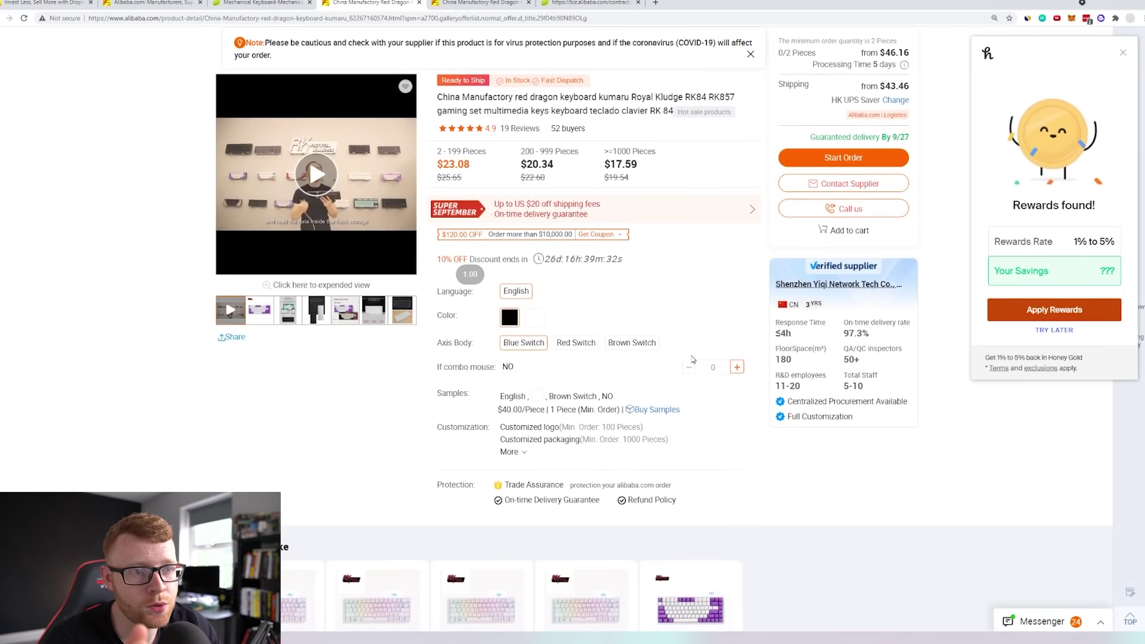
{"action": "left_click", "coordinate": [270, 315]}
{"action": "left_click", "coordinate": [288, 310]}
Expand the Customization section to show logo, graphic and packaging options.
{"action": "scroll", "coordinate": [617, 439], "scroll_direction": "down", "scroll_amount": 2}
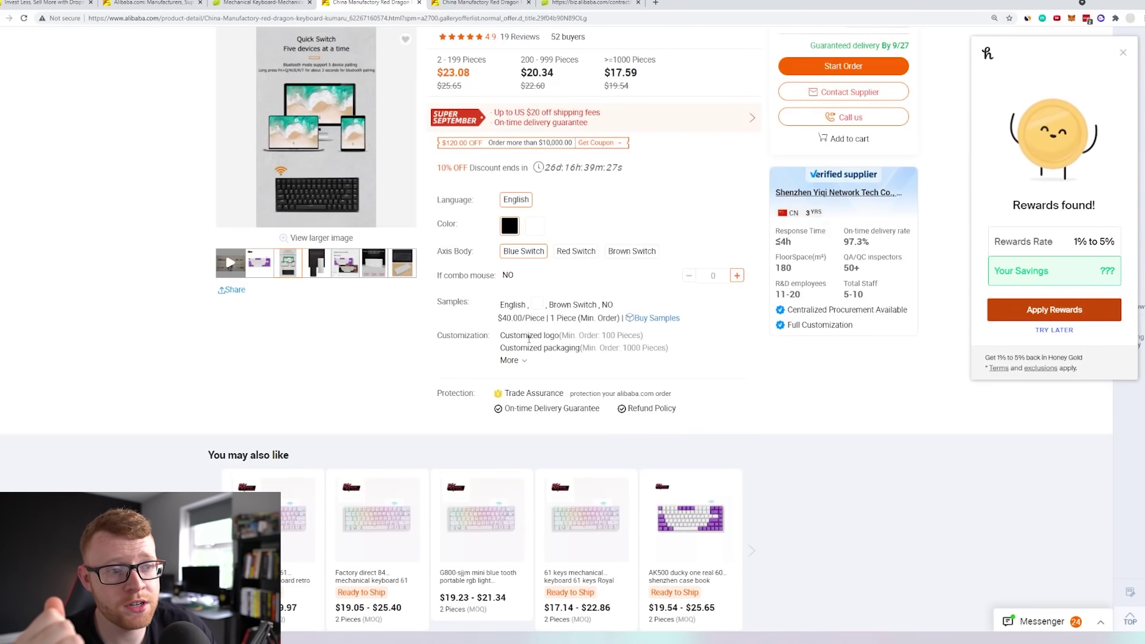
{"action": "left_click", "coordinate": [521, 360]}
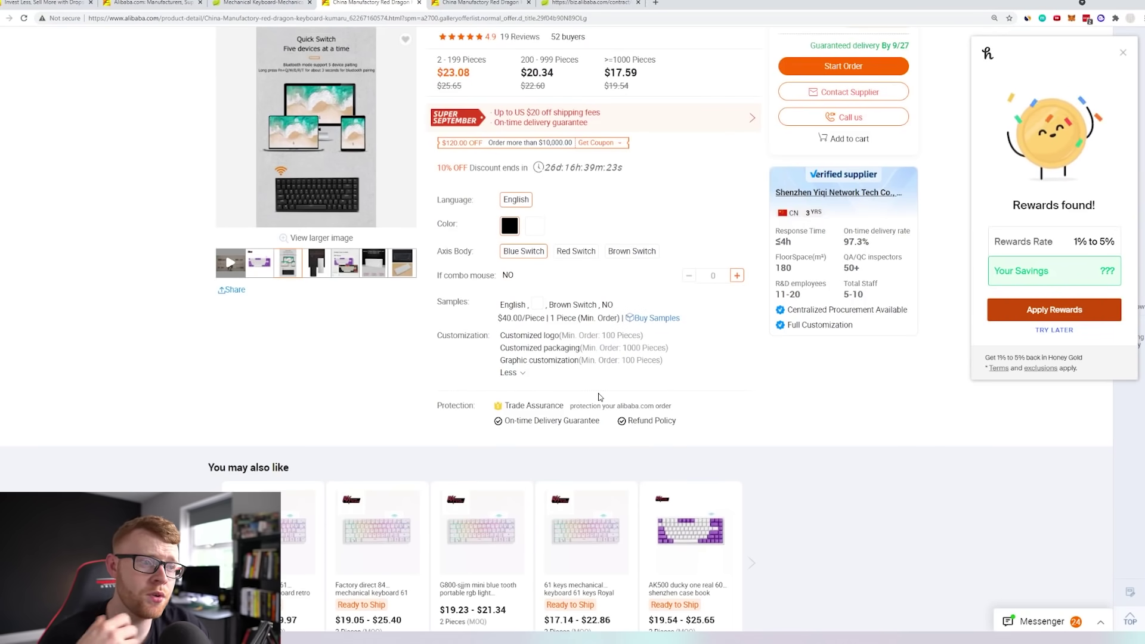
{"action": "scroll", "coordinate": [599, 397], "scroll_direction": "up", "scroll_amount": 1}
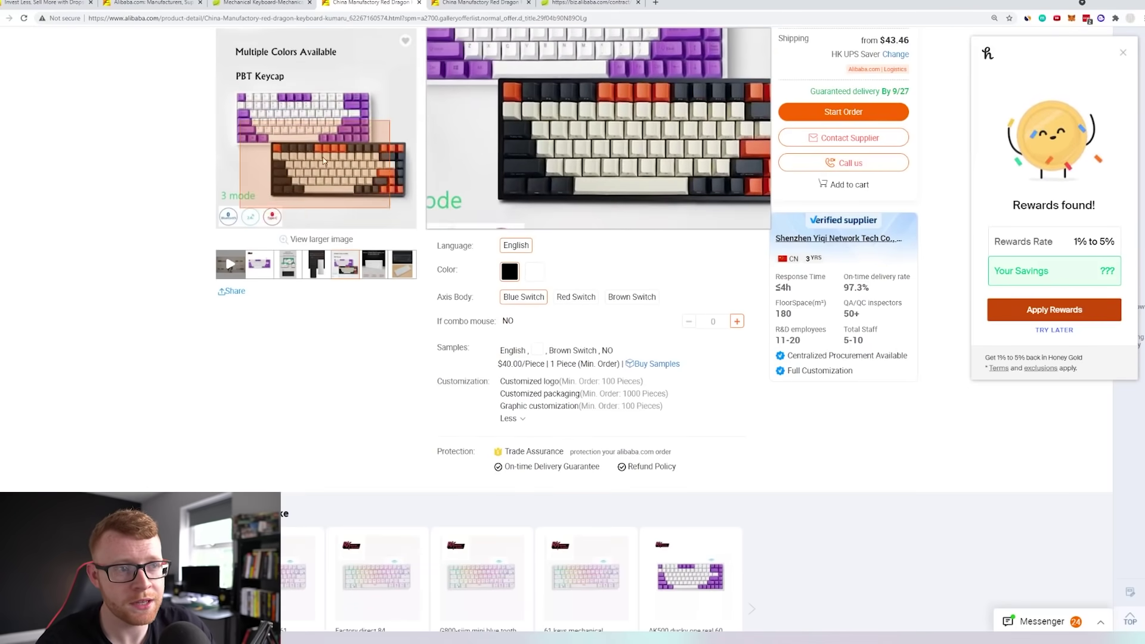
{"action": "scroll", "coordinate": [324, 161], "scroll_direction": "up", "scroll_amount": 3}
{"action": "scroll", "coordinate": [457, 474], "scroll_direction": "down", "scroll_amount": 1}
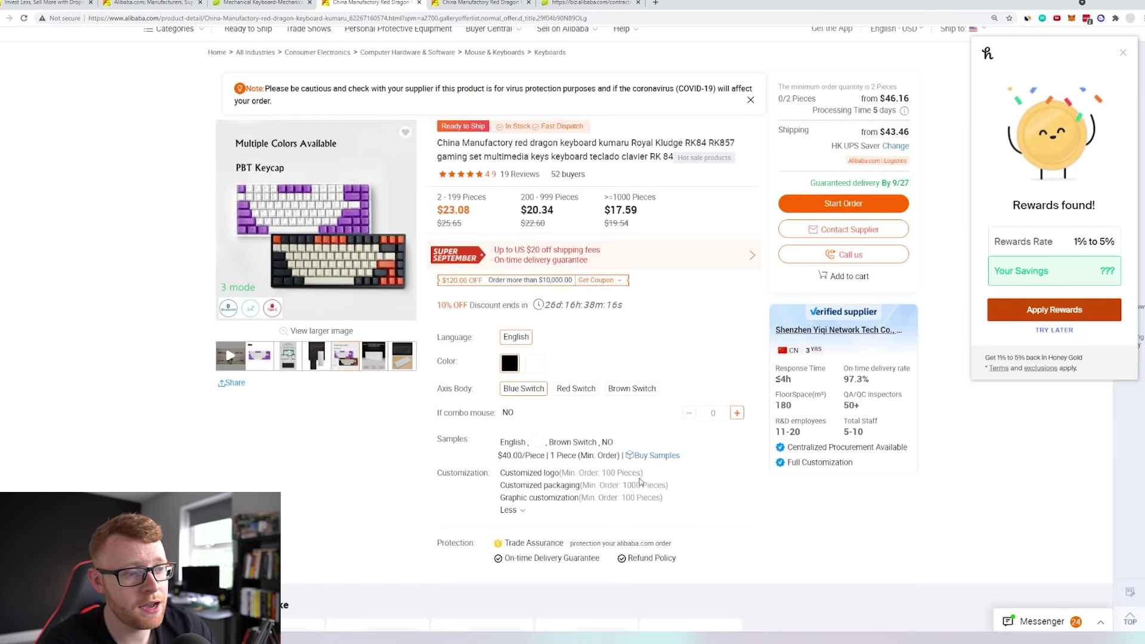
Set the order quantity to 100 pieces and dismiss the rewards popup.
{"action": "left_click", "coordinate": [705, 411]}
{"action": "type", "text": "100"}
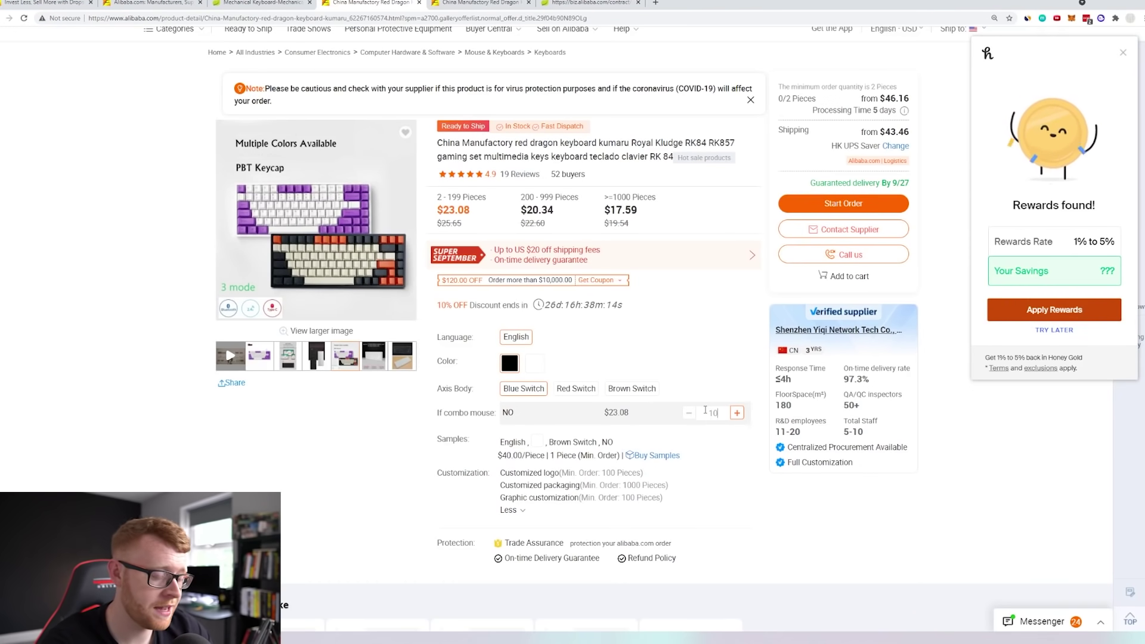
{"action": "left_click", "coordinate": [684, 382]}
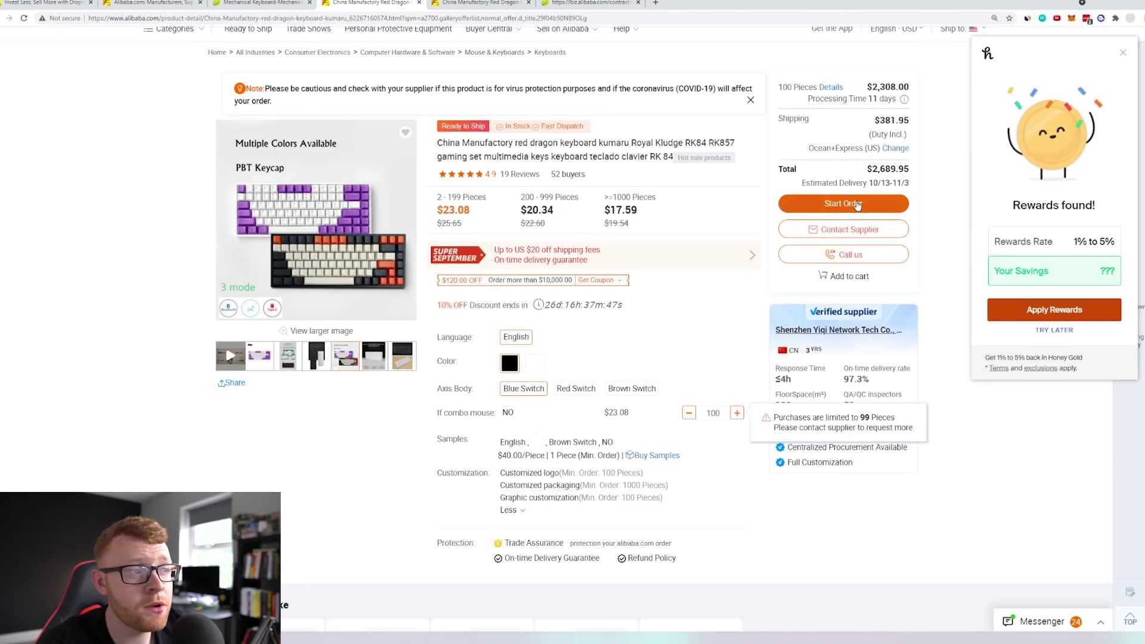
{"action": "left_click", "coordinate": [672, 337]}
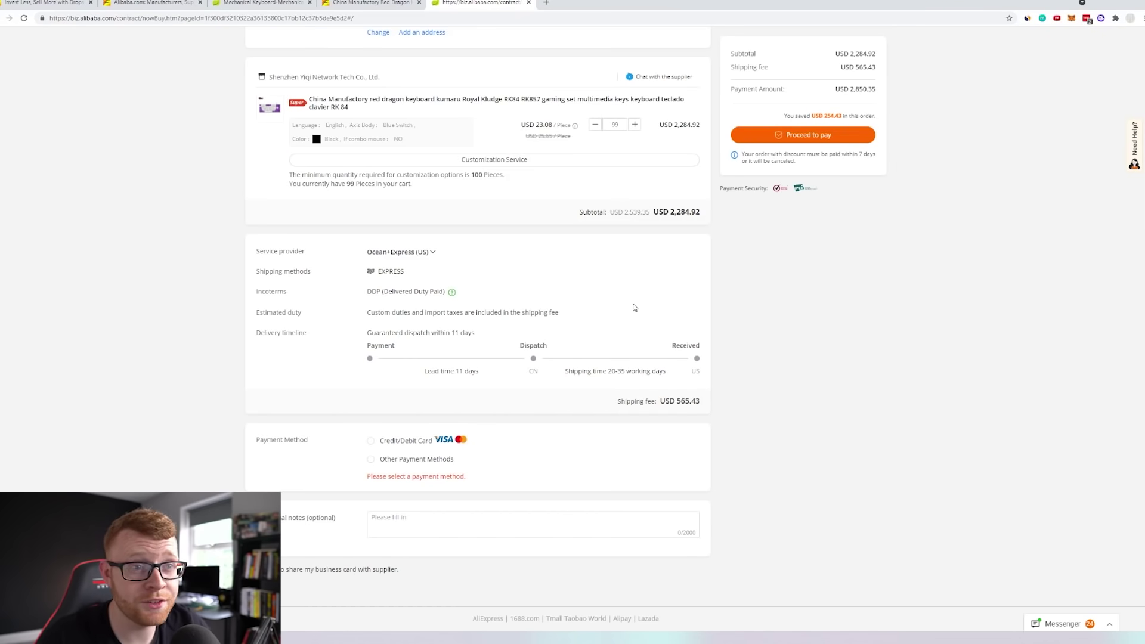
Show the shipping service provider options for the 99-keyboard order.
{"action": "left_click", "coordinate": [431, 252]}
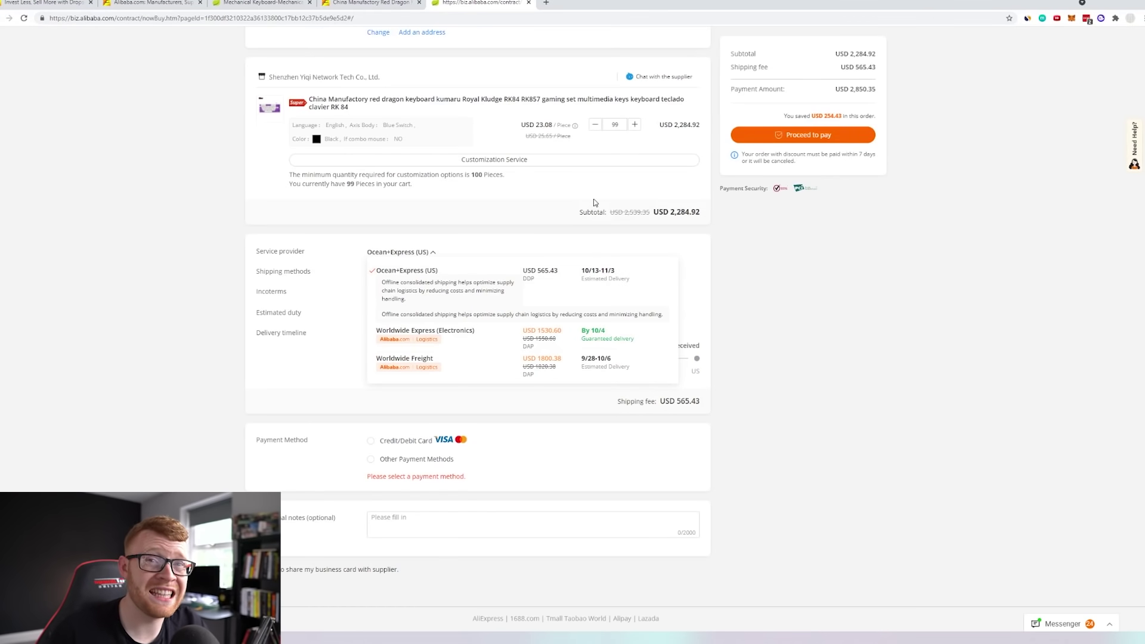
Review the Delivered Duty Paid terms and reselect Ocean+Express (US) shipping at $565.43.
{"action": "left_click", "coordinate": [578, 221]}
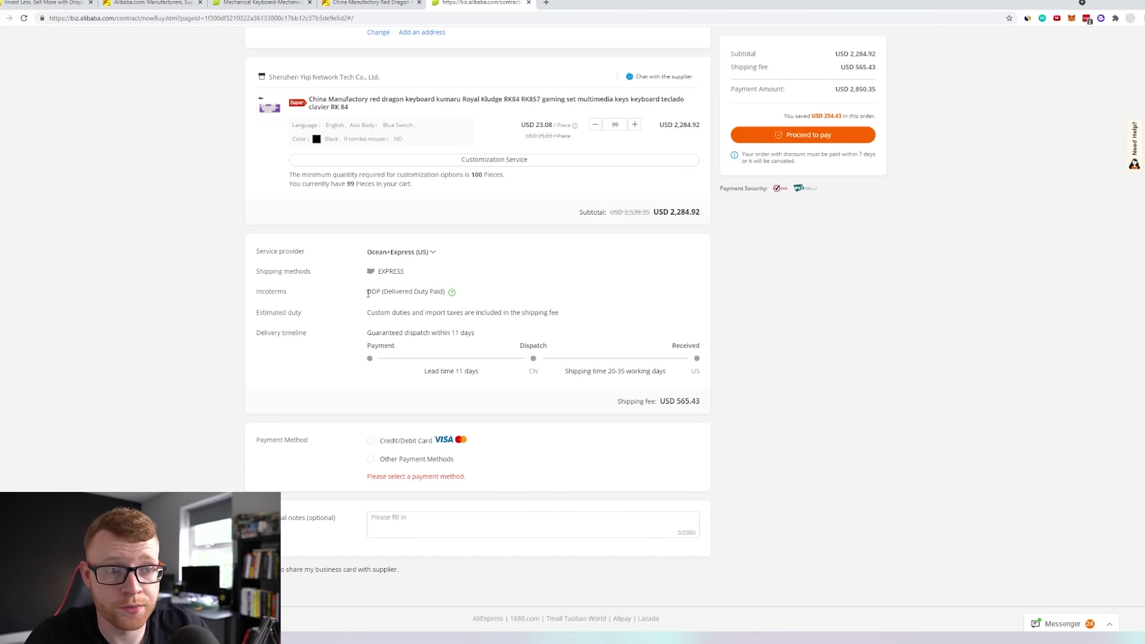
{"action": "left_click_drag", "start_coordinate": [388, 292], "coordinate": [429, 293]}
{"action": "left_click", "coordinate": [436, 290]}
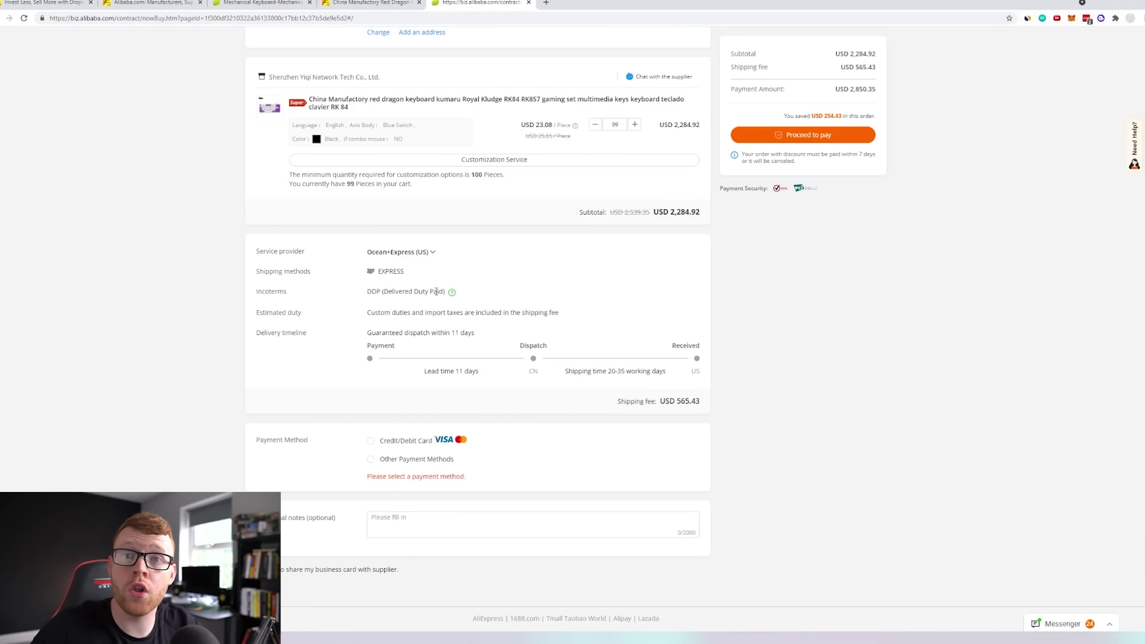
{"action": "left_click", "coordinate": [414, 252]}
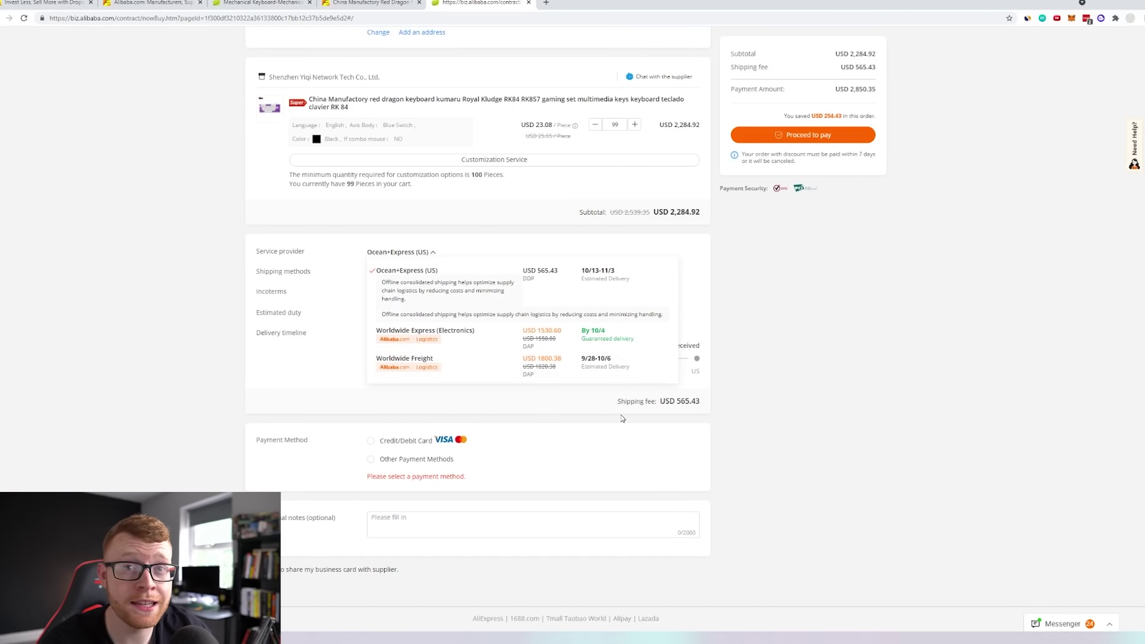
{"action": "left_click", "coordinate": [565, 302]}
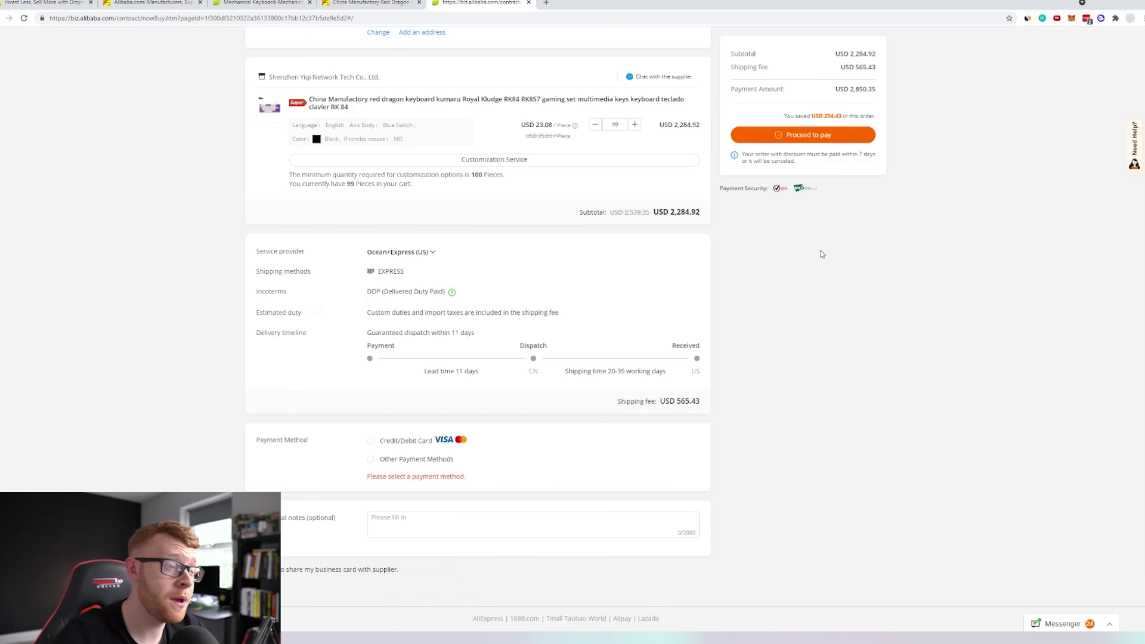
{"action": "scroll", "coordinate": [829, 278], "scroll_direction": "up", "scroll_amount": 2}
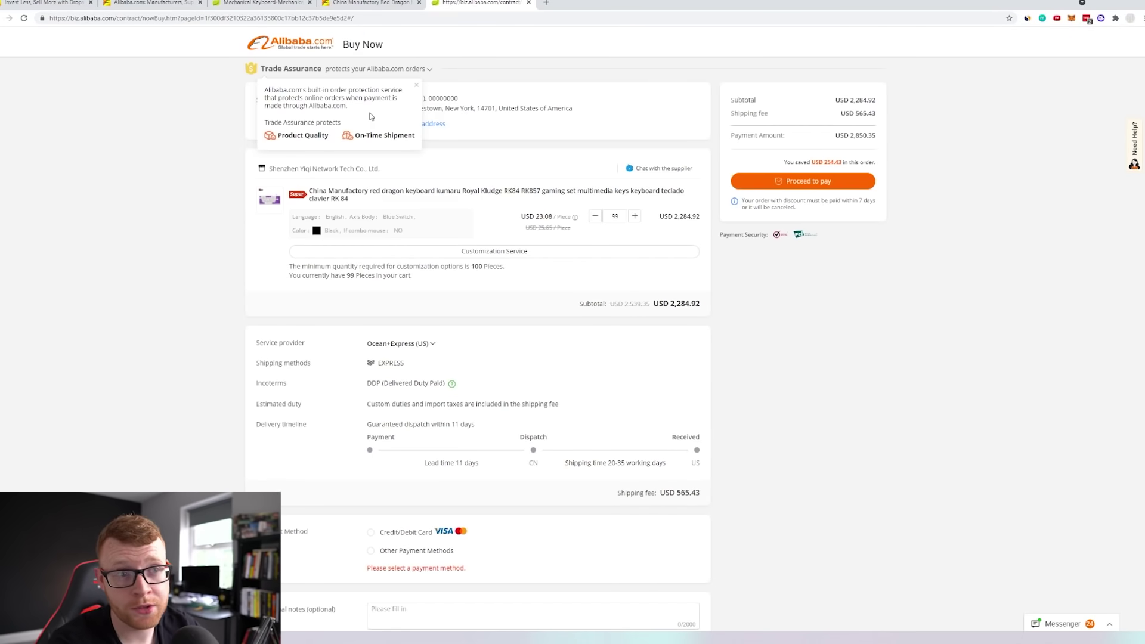